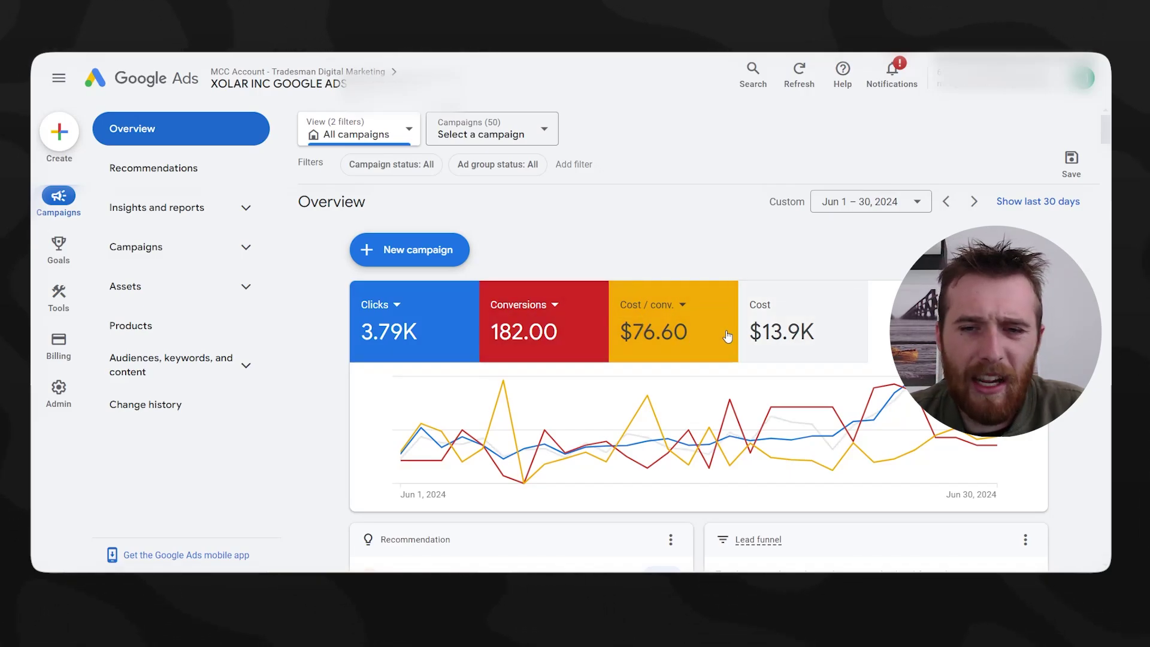
Step: Set the overview date range to July 1–31, 2024 to see 9.4K clicks and $31K cost
click(869, 202)
scroll(863, 420, down, 2)
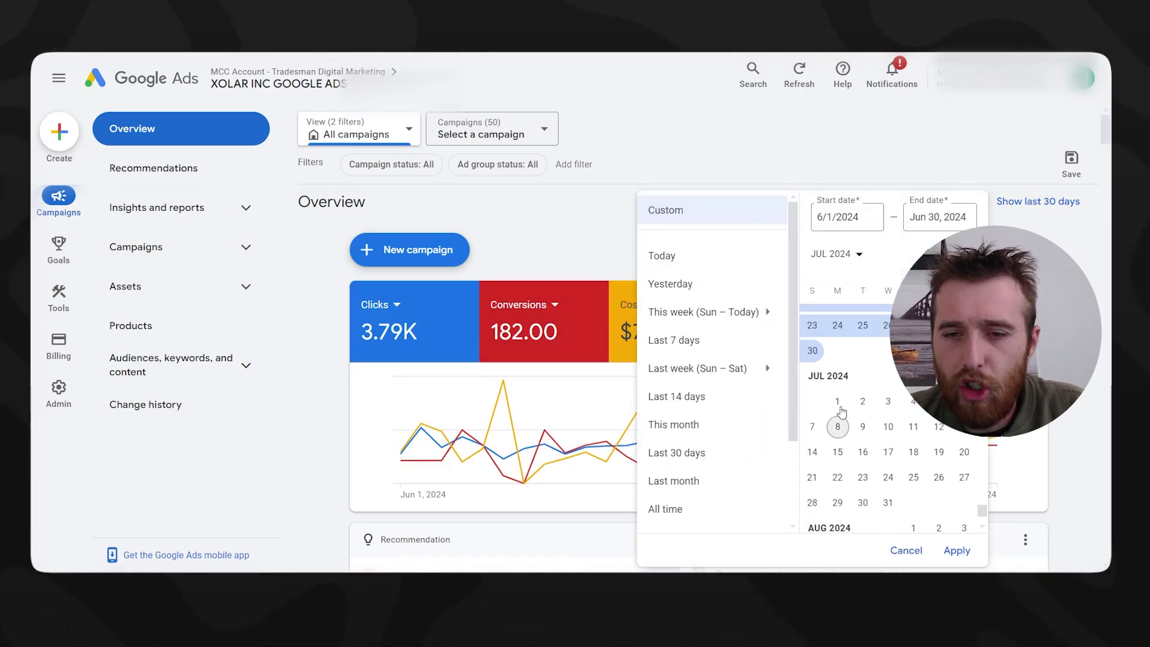
click(838, 401)
click(889, 503)
click(956, 550)
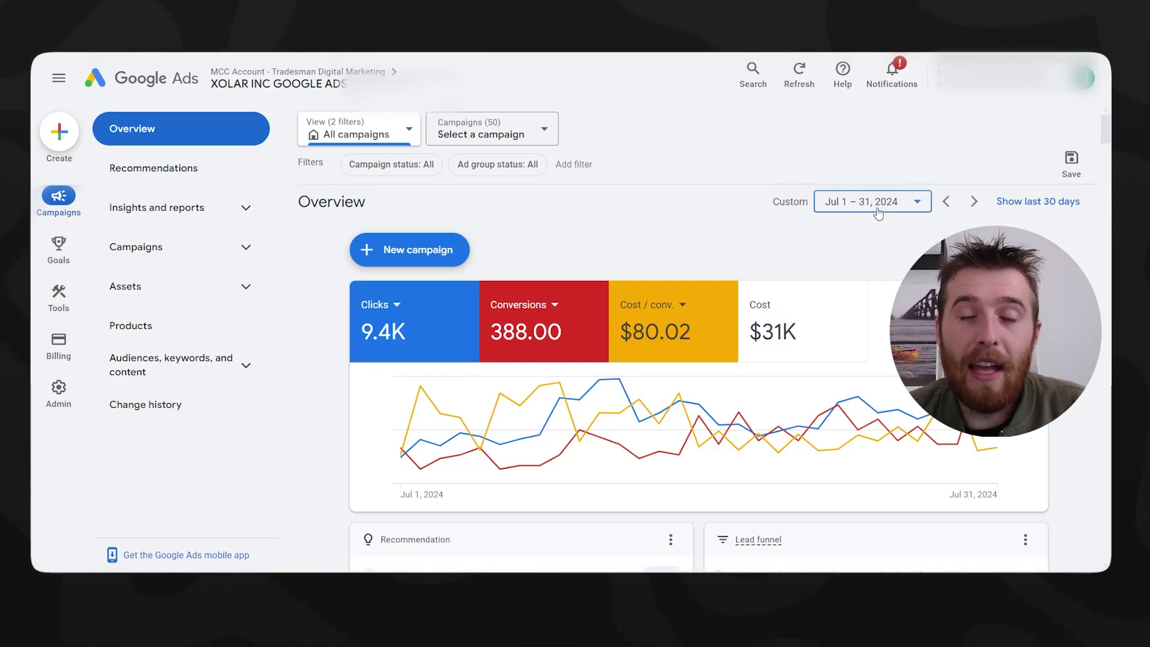
Step: Set the overview date range to August 1–31, 2024 to see 7.62K clicks and $29.1K cost
click(878, 213)
scroll(869, 359, down, 3)
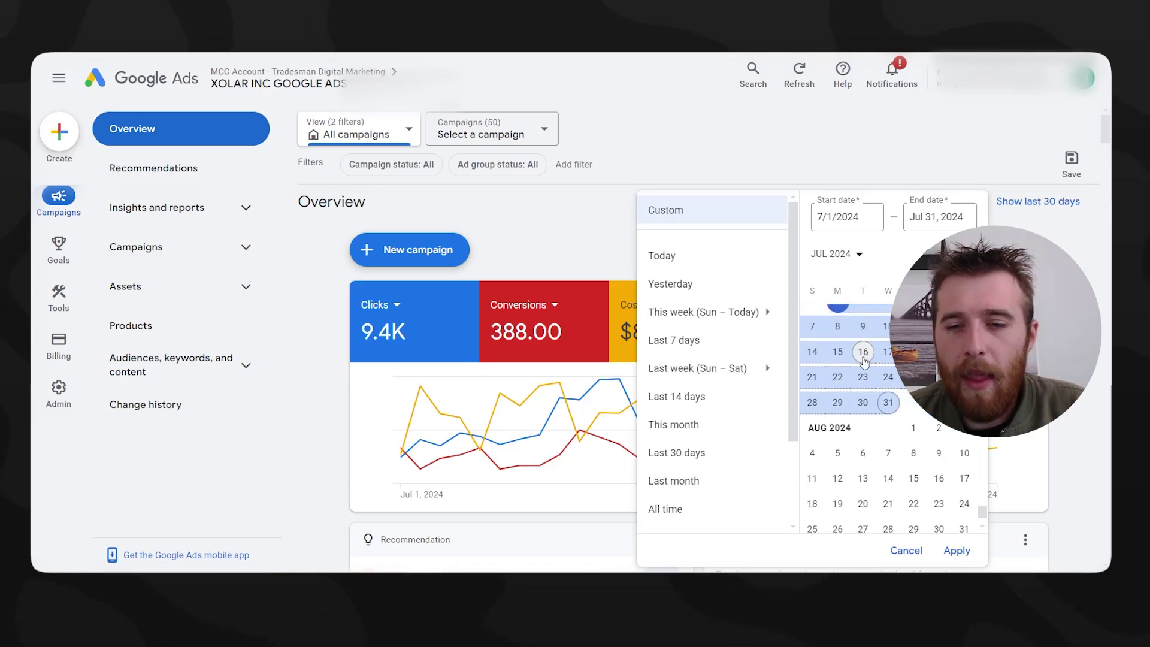
click(913, 388)
click(965, 488)
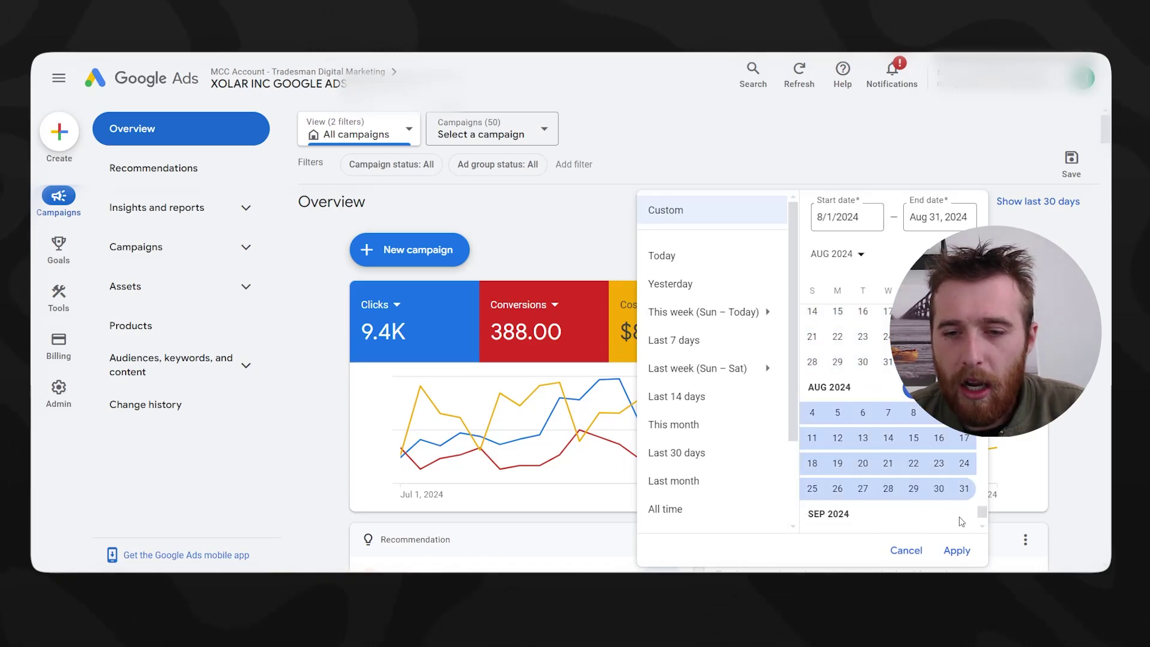
click(956, 549)
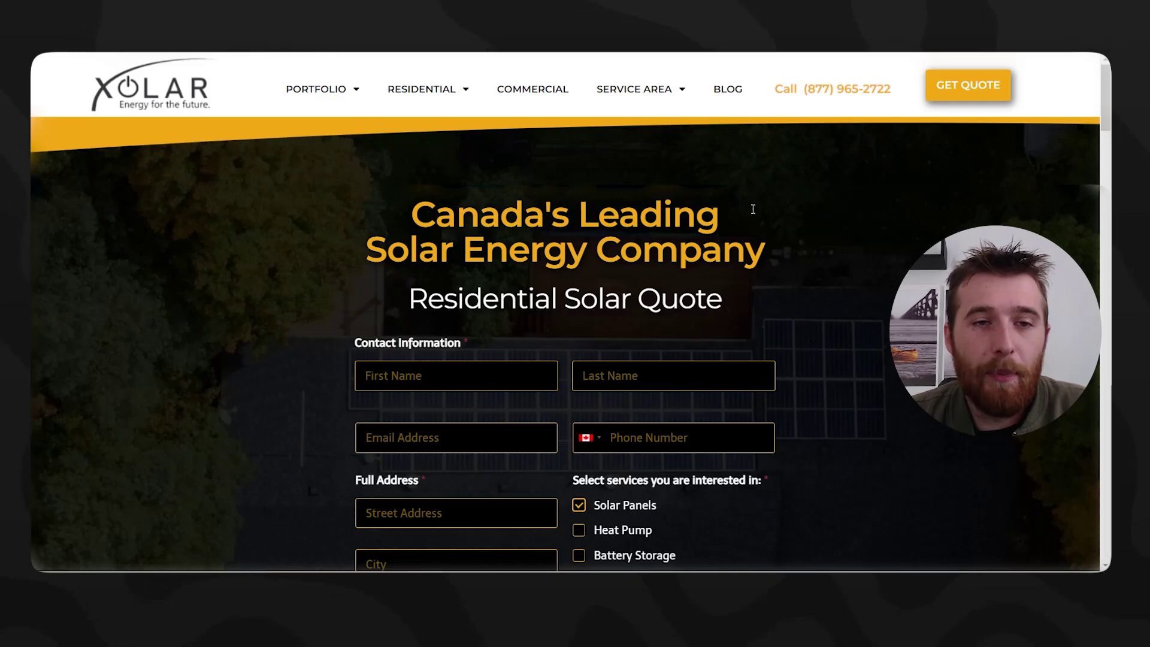
Step: Scroll down and back up through the Xolar homepage
scroll(754, 209, down, 1)
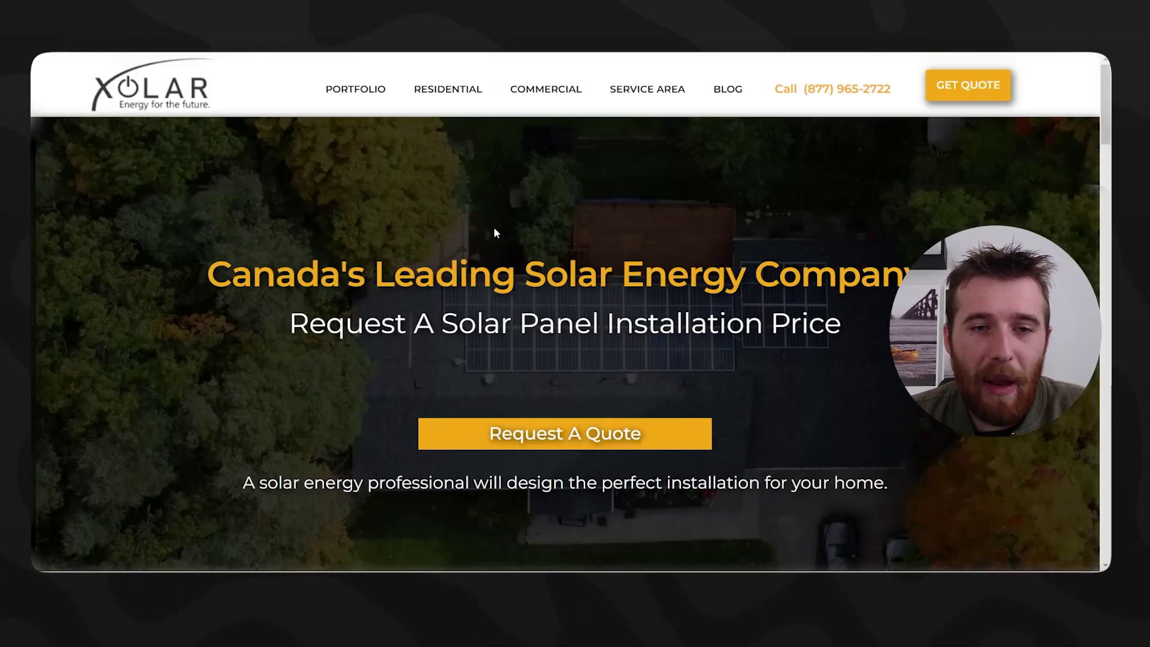
scroll(496, 230, down, 3)
scroll(738, 333, up, 3)
scroll(839, 240, up, 1)
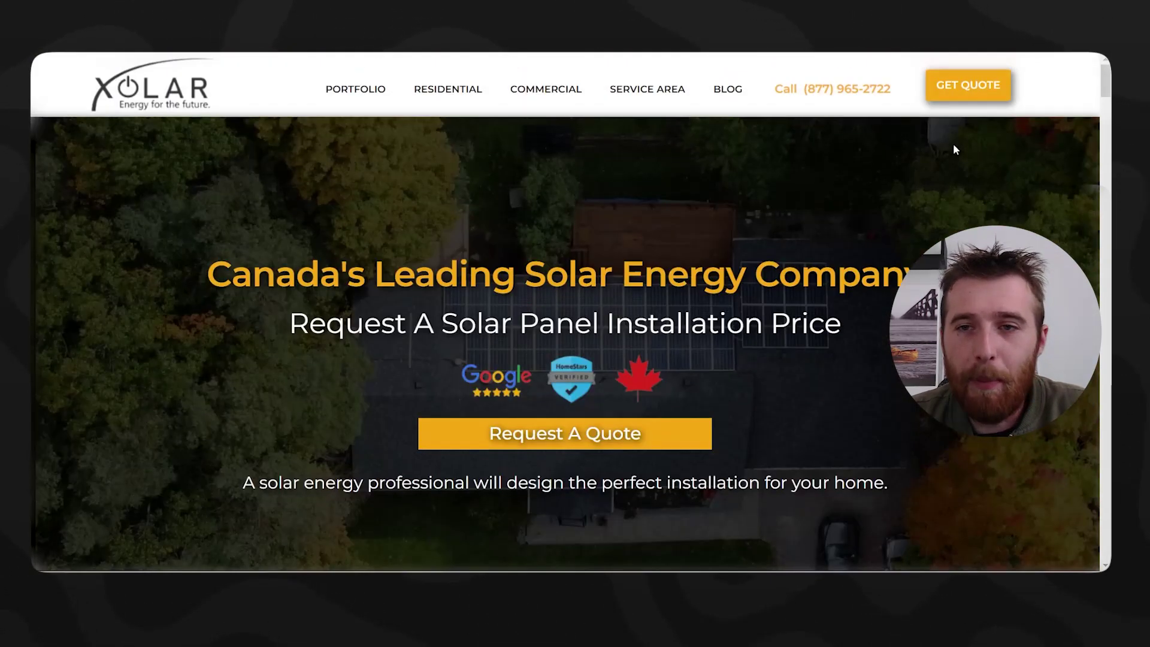
Step: Open the GET QUOTE residential solar quote form, look it over, then go back
click(965, 95)
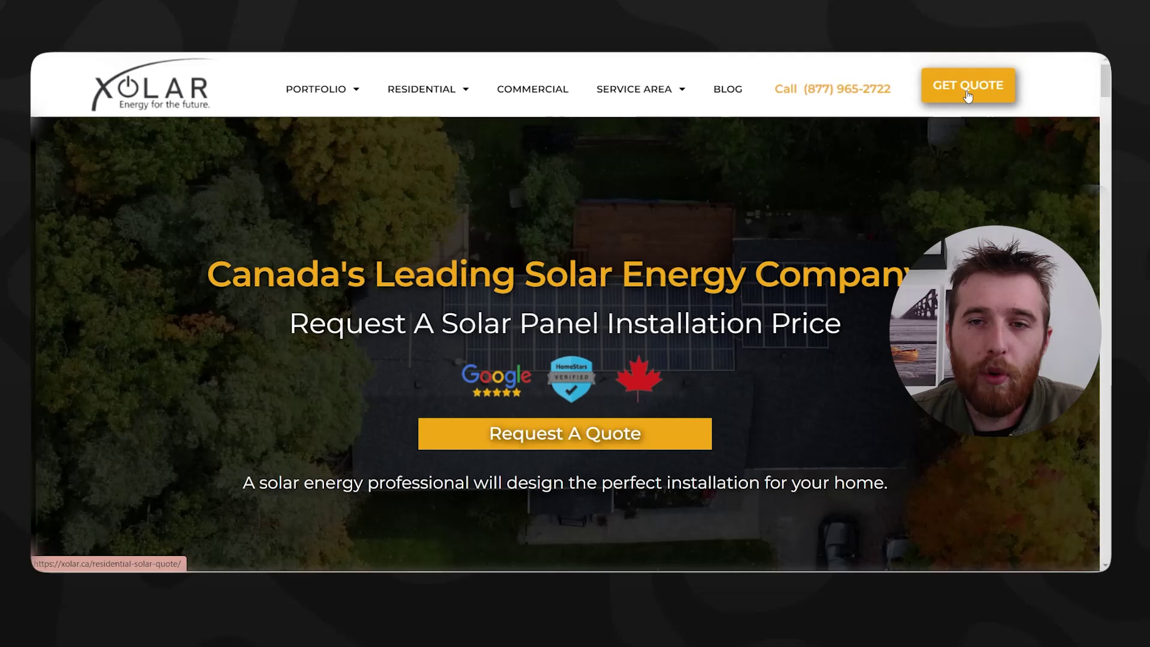
scroll(559, 336, down, 4)
scroll(593, 270, up, 2)
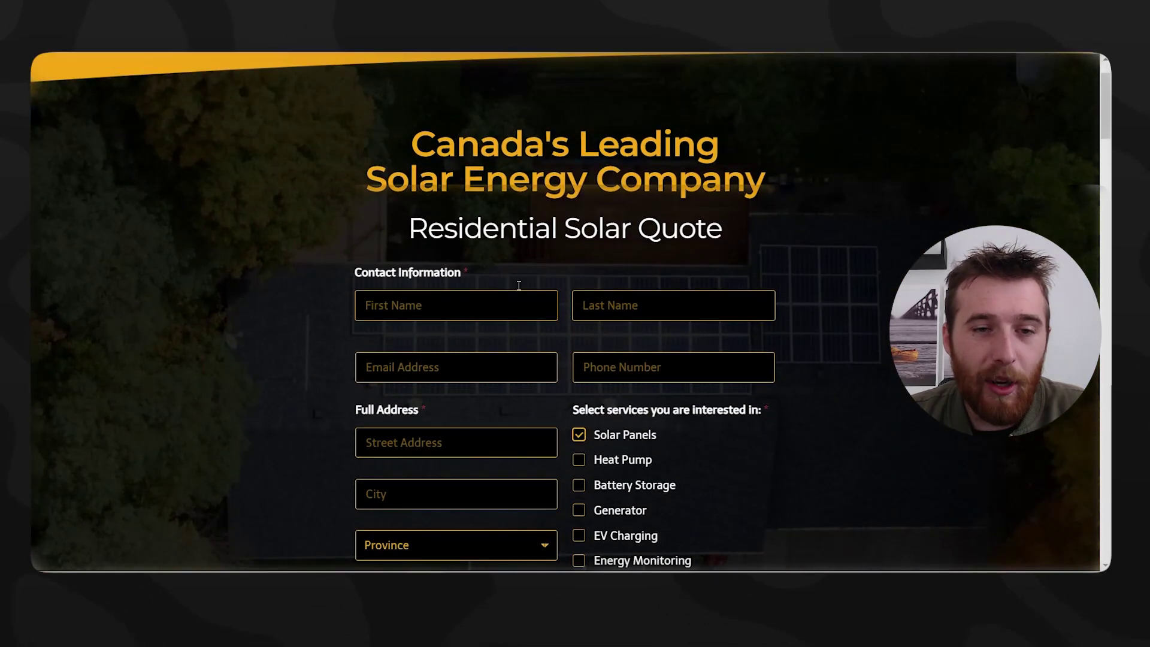
scroll(597, 256, down, 5)
scroll(609, 262, up, 6)
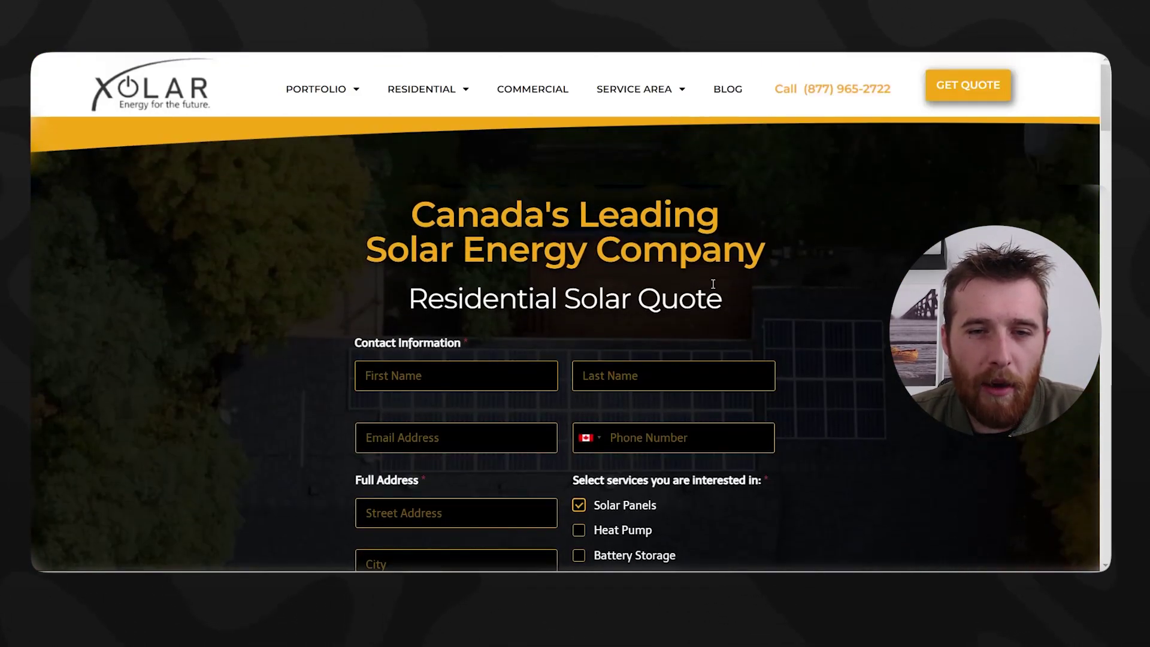
key(alt+Left)
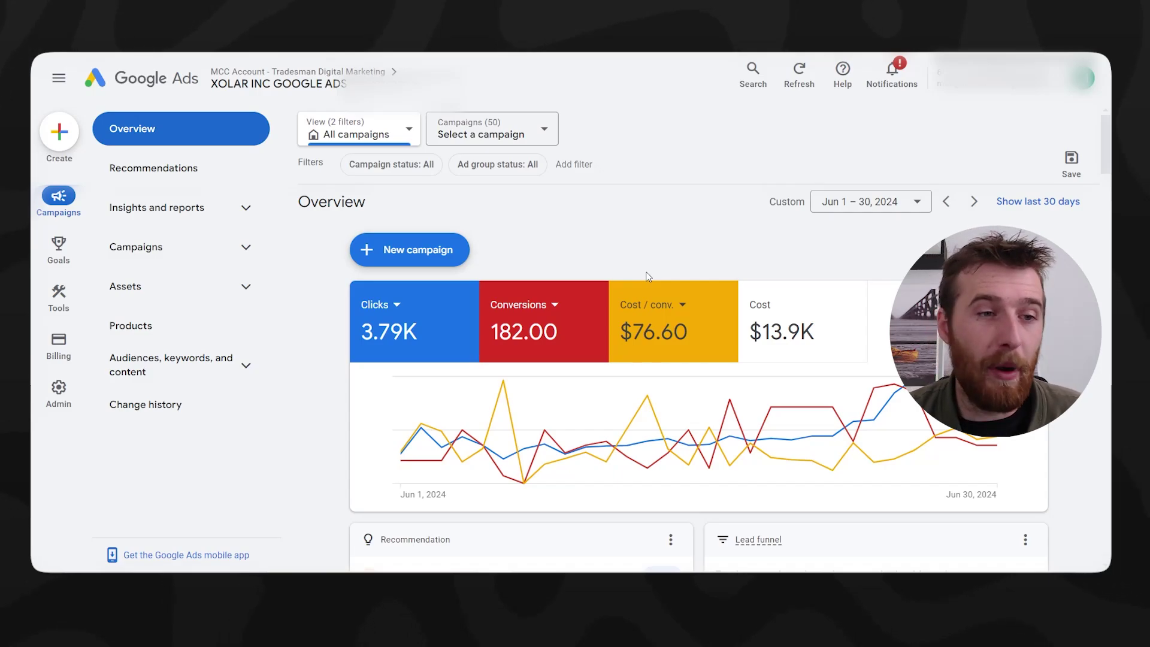
mouse_move(64, 312)
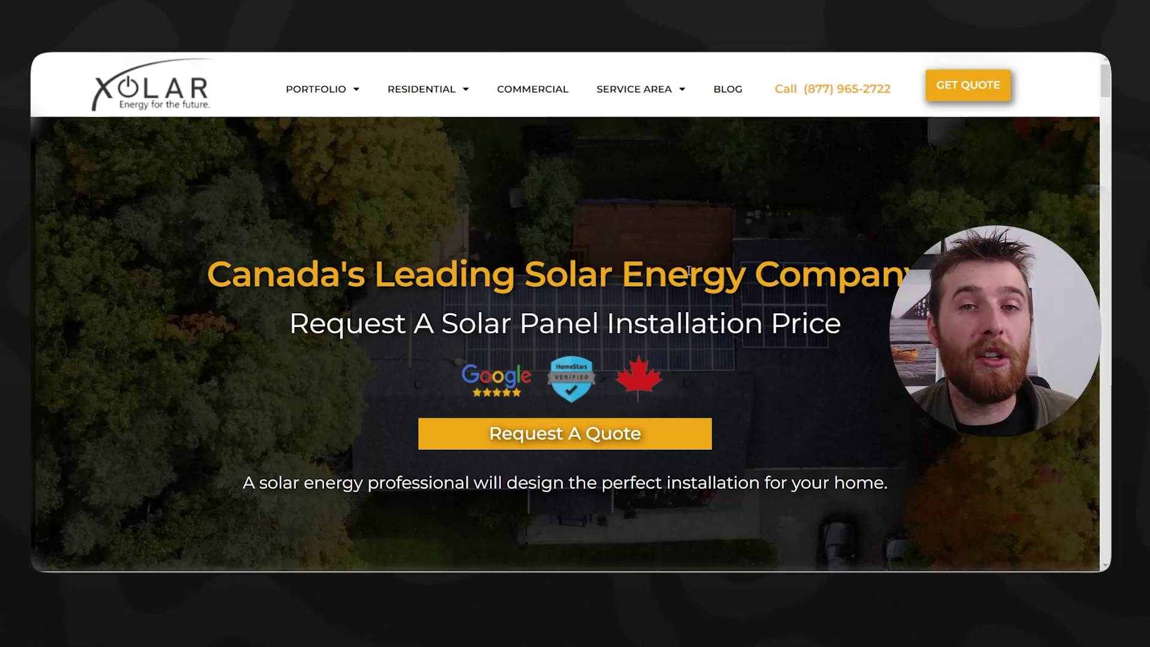
Step: Reveal the RESIDENTIAL menu options on the Xolar homepage
mouse_move(413, 79)
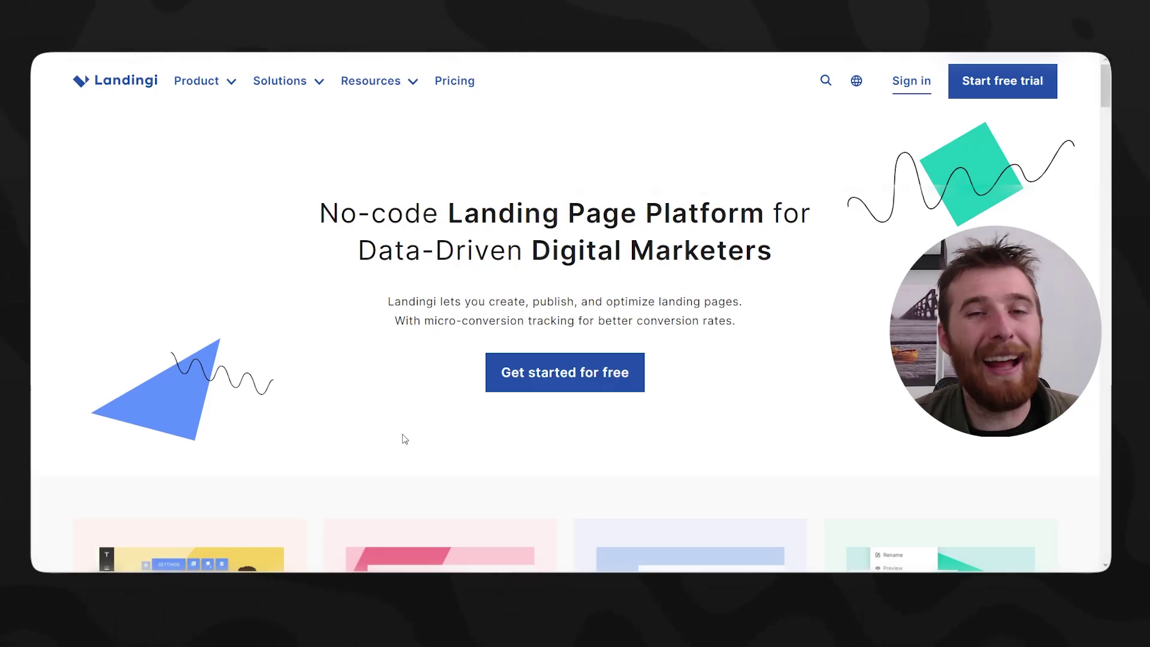
scroll(405, 440, down, 15)
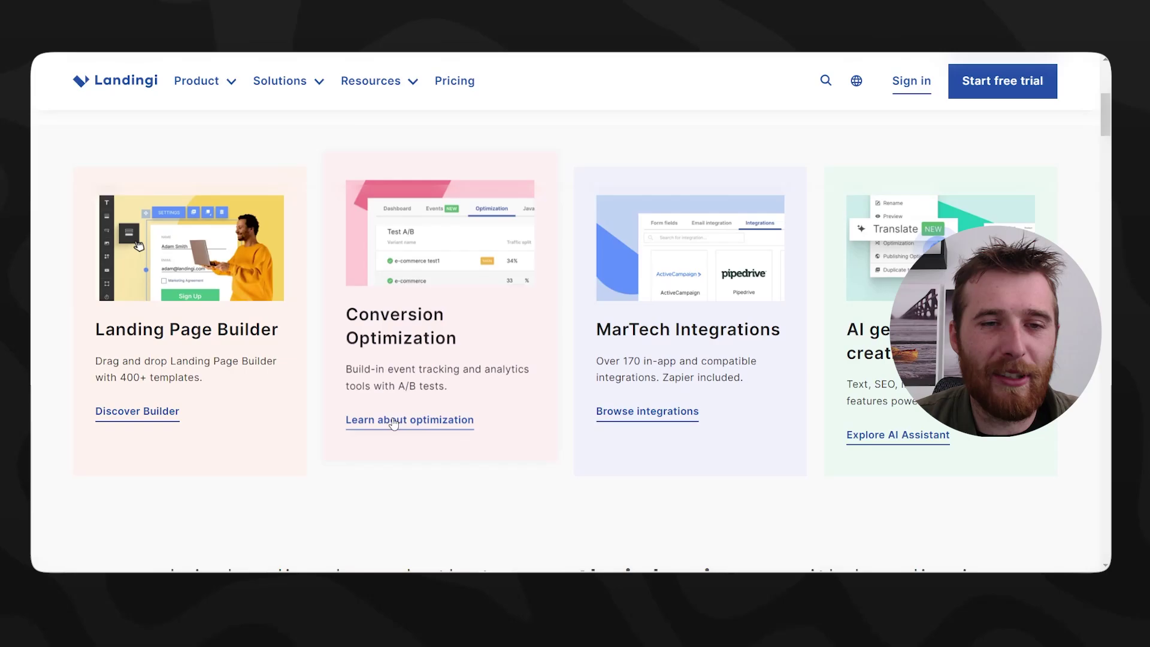
scroll(407, 438, down, 10)
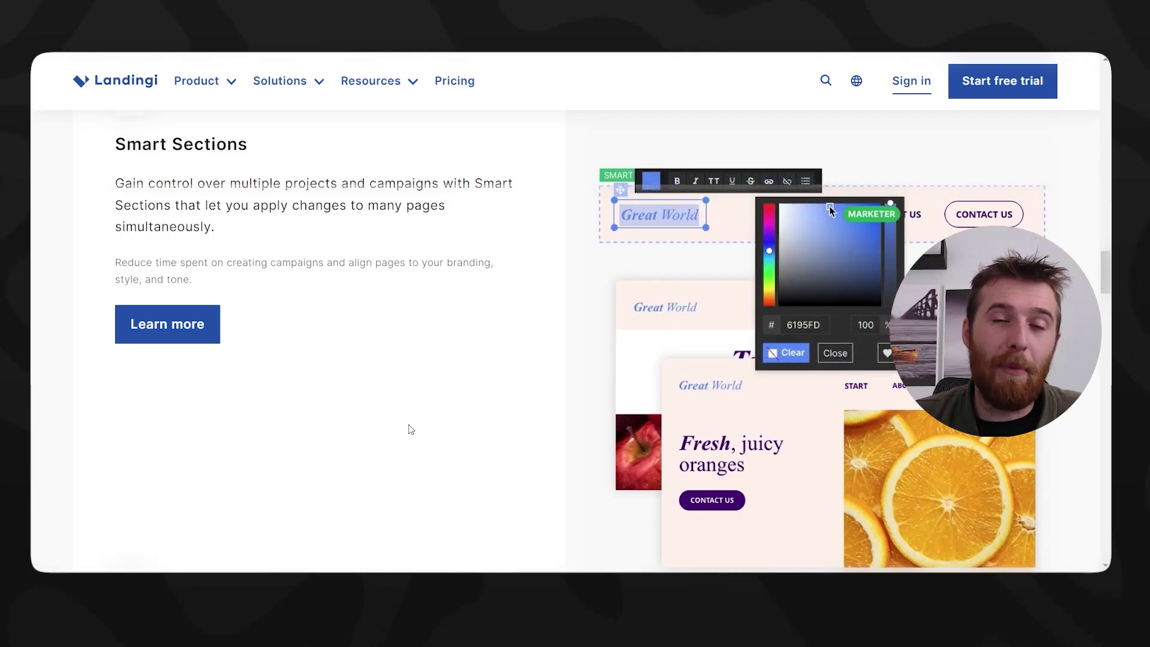
scroll(437, 394, down, 3)
scroll(437, 394, down, 20)
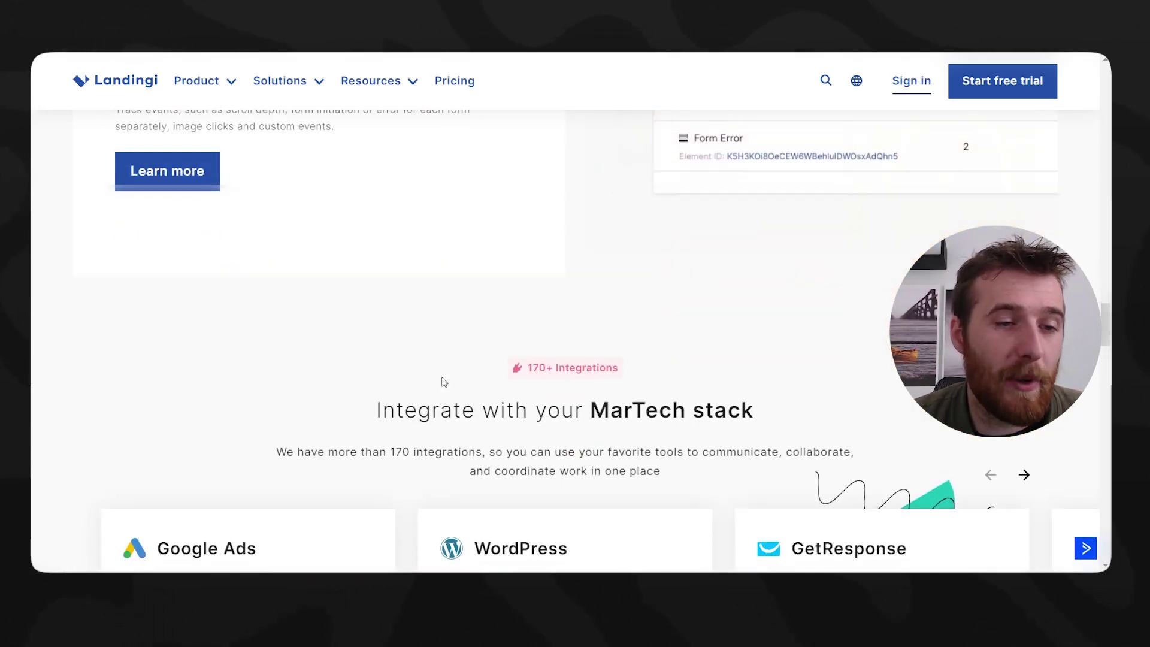
scroll(555, 371, up, 5)
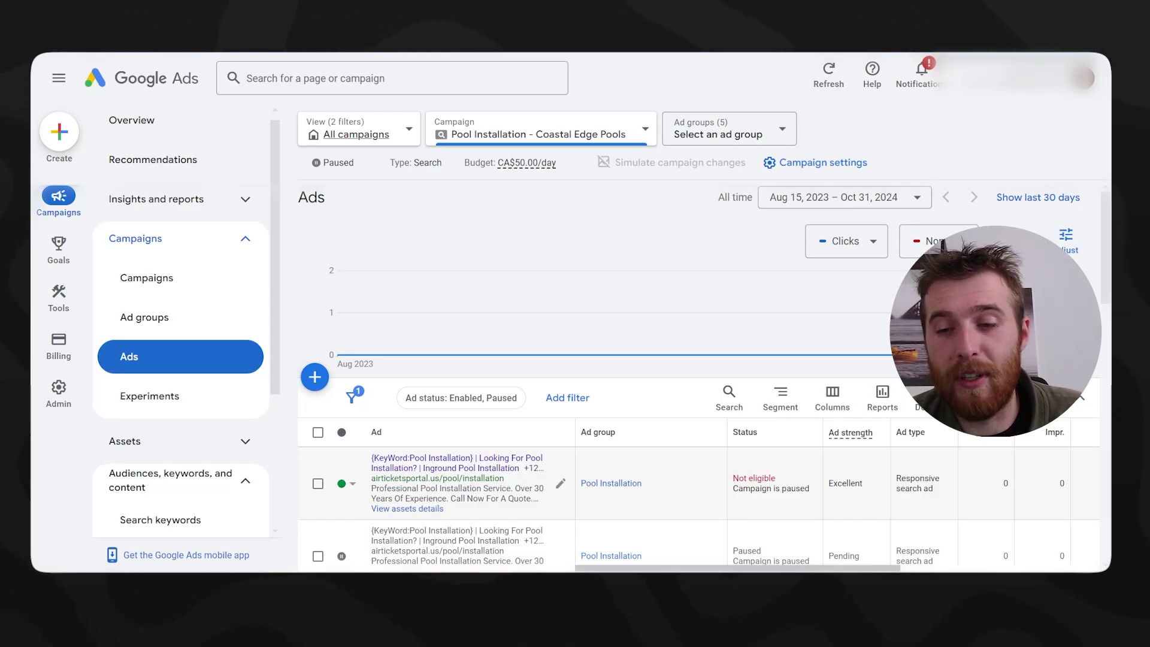
Step: Filter the Ads page to the Above Ground Pools ad group and review its two responsive search ads
mouse_move(59, 248)
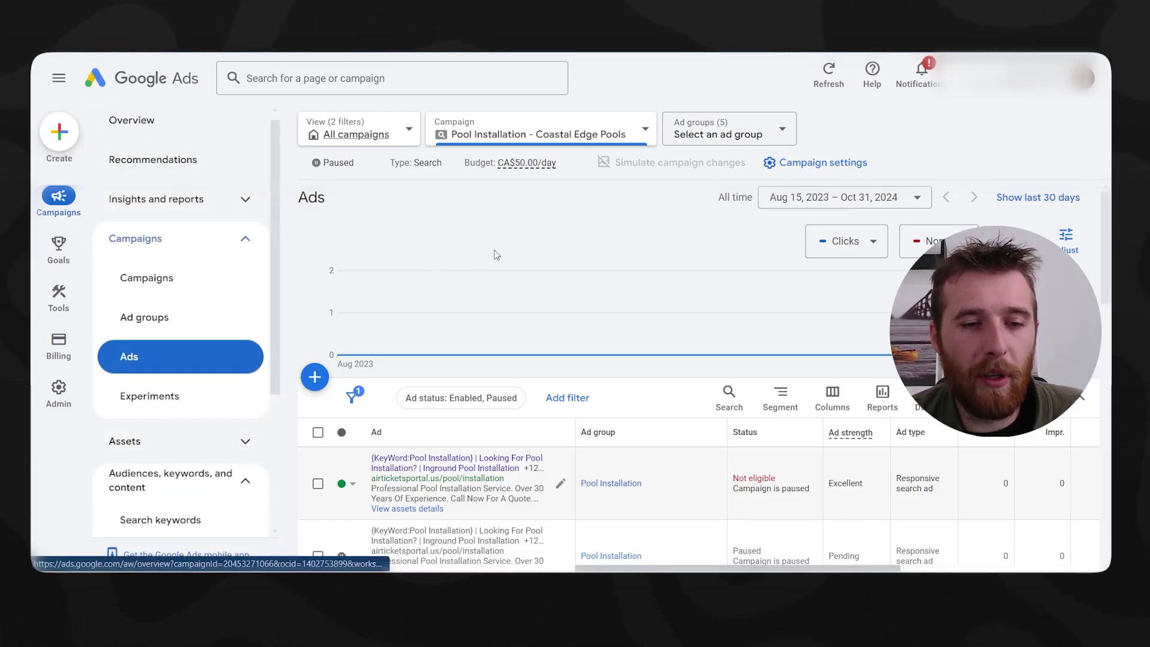
scroll(498, 396, down, 1)
scroll(491, 398, down, 1)
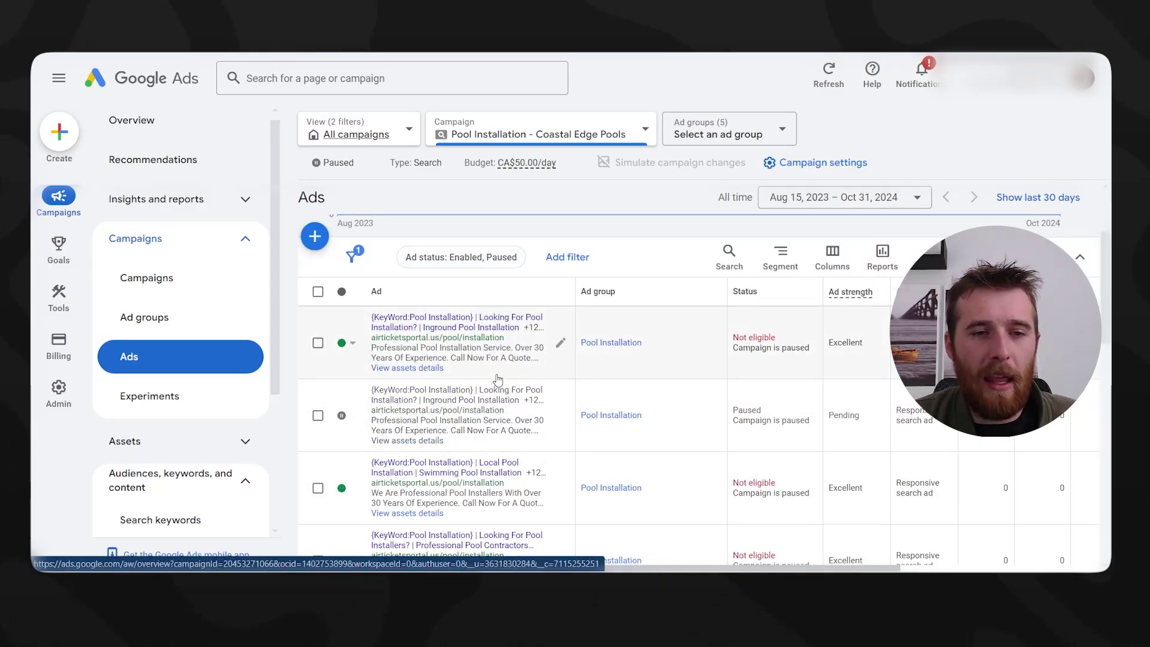
scroll(564, 427, down, 2)
scroll(563, 428, up, 2)
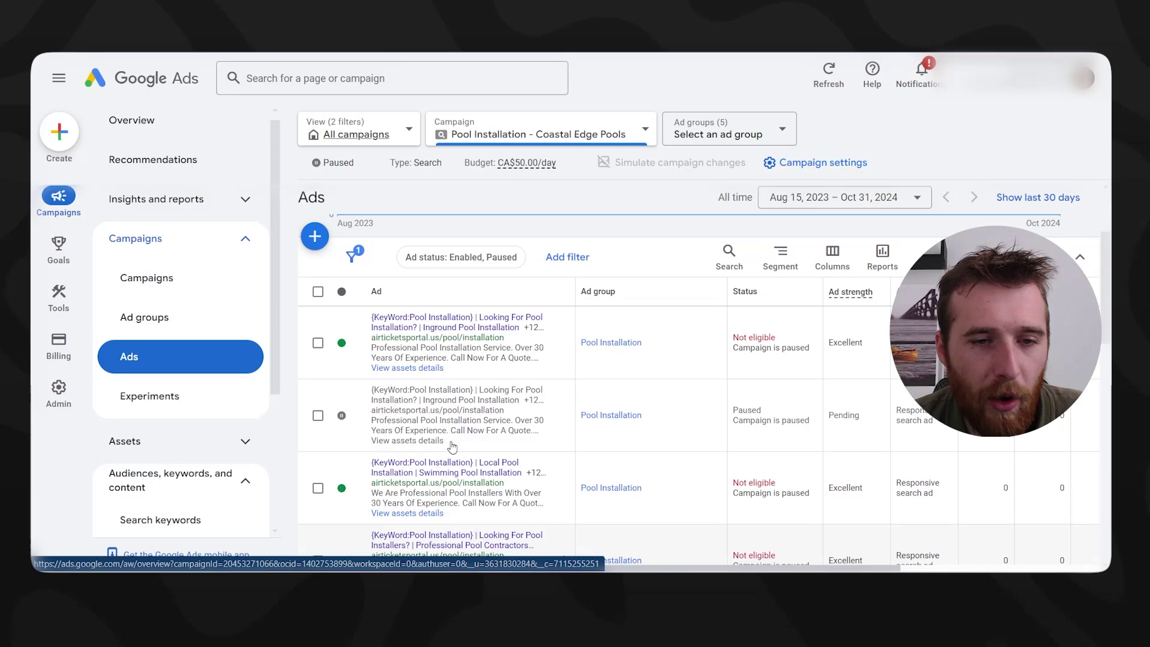
click(728, 134)
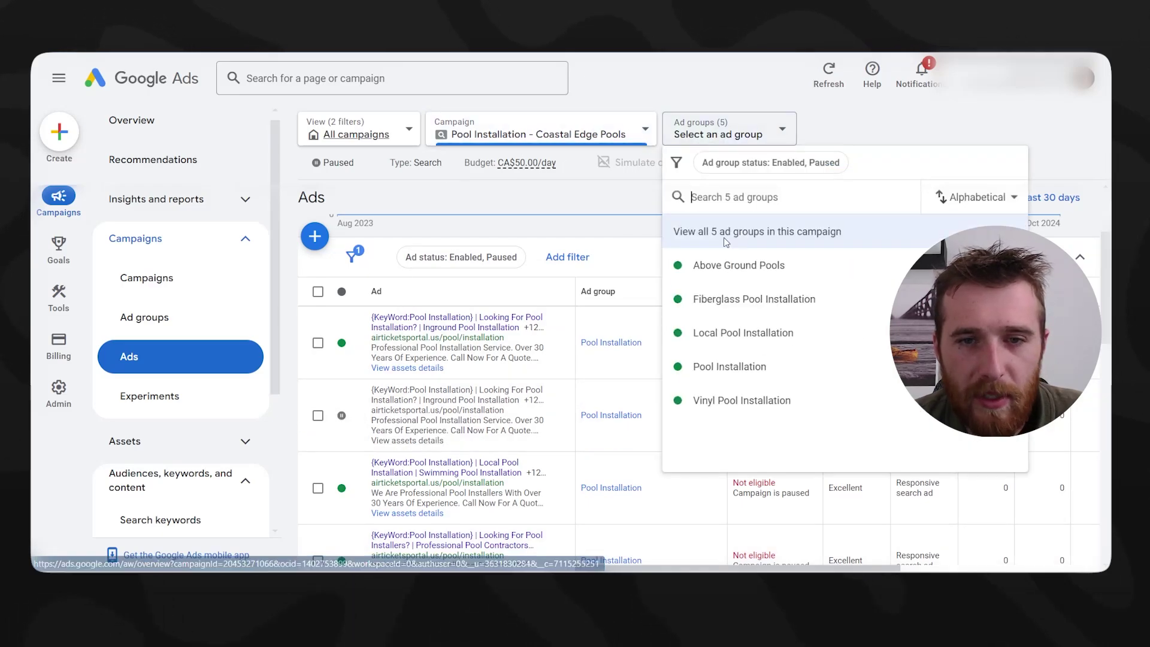
click(760, 266)
scroll(413, 464, down, 1)
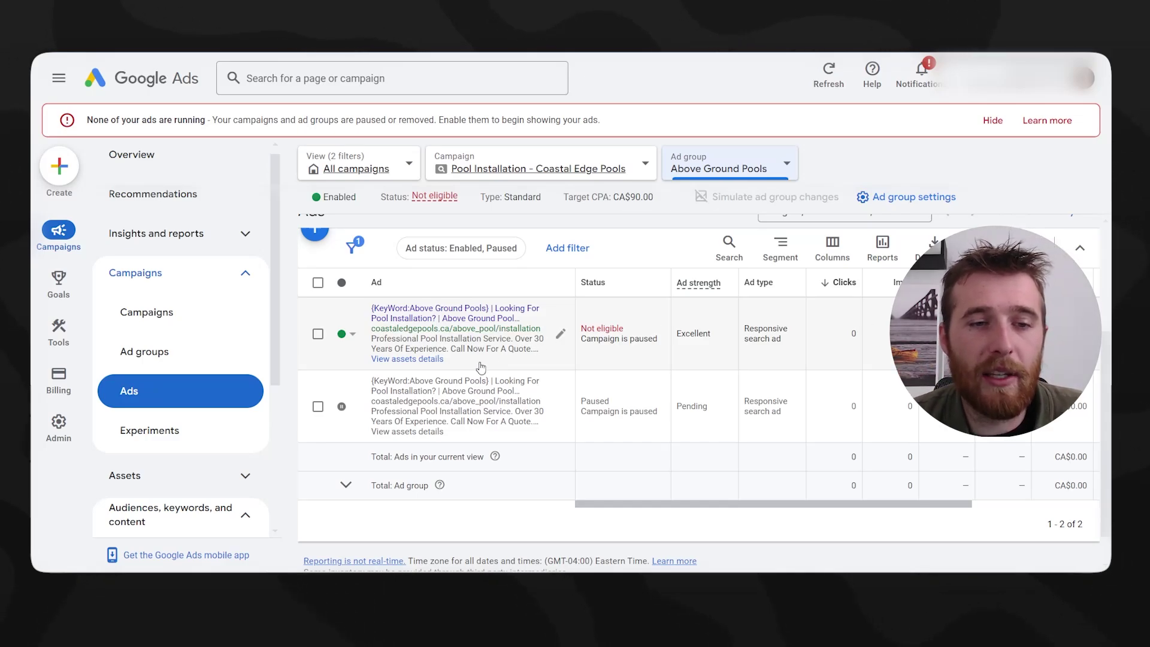
click(318, 334)
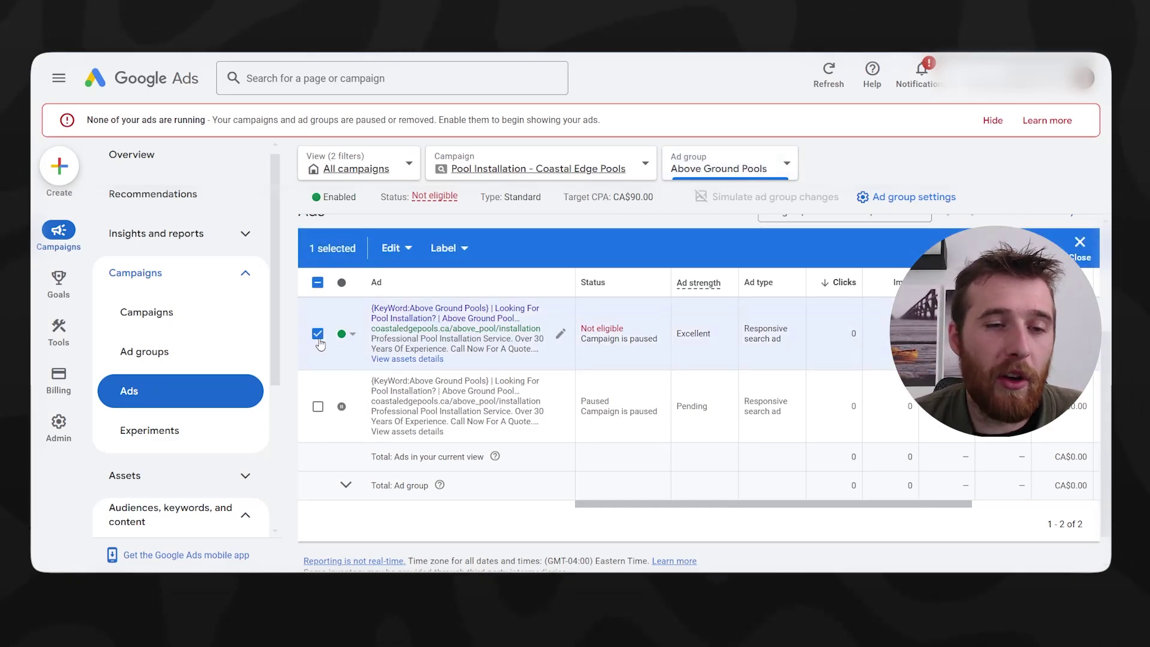
click(393, 247)
click(544, 249)
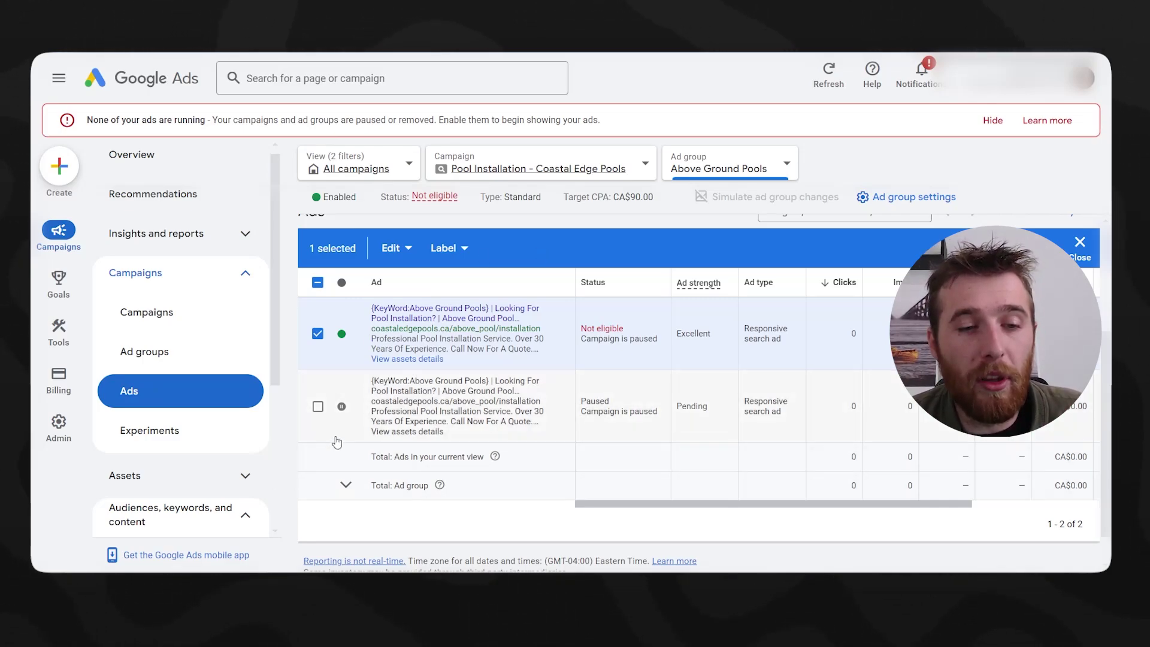
click(342, 406)
click(366, 433)
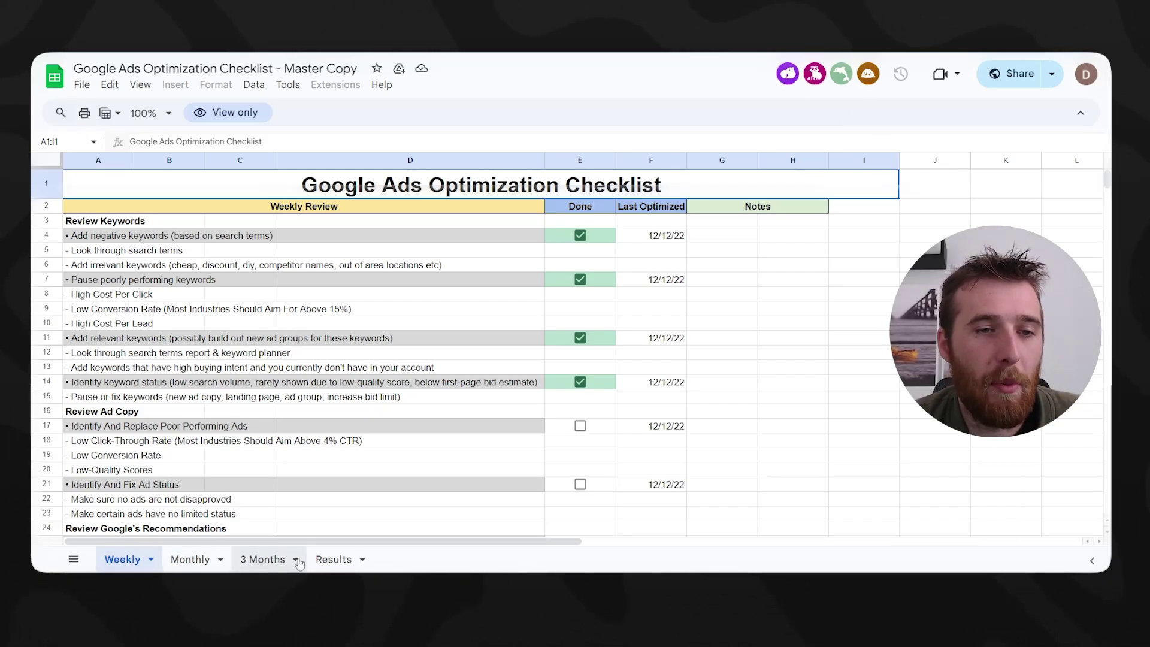
Step: View the Results and Monthly sheets, then return to the Weekly review sheet
click(325, 560)
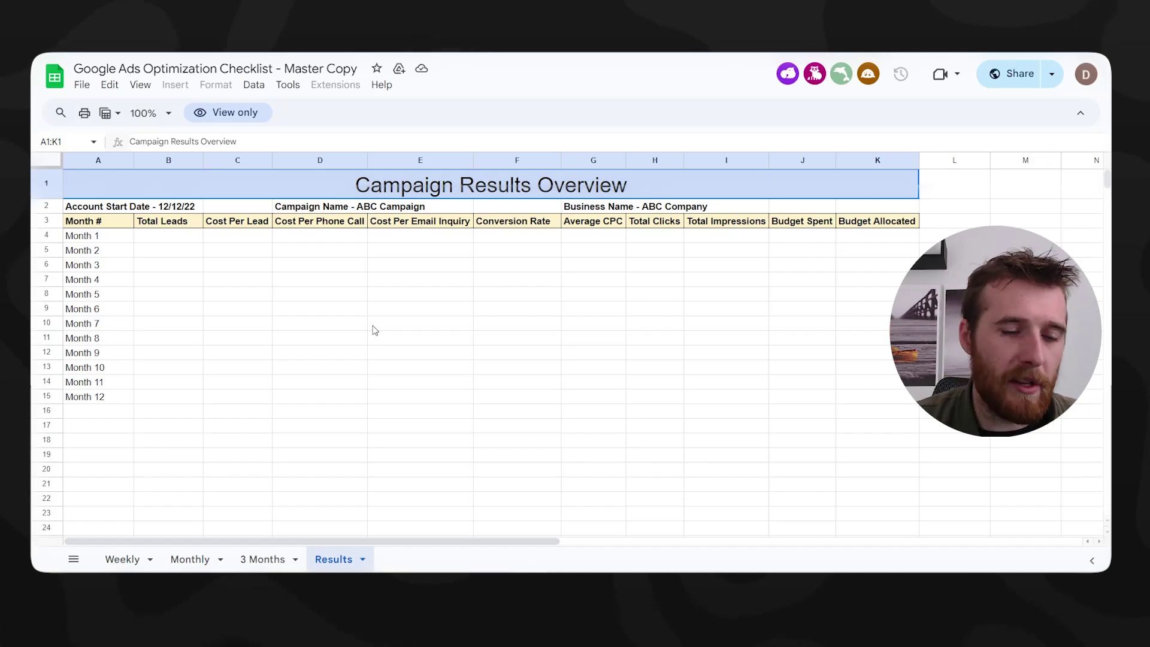
click(192, 559)
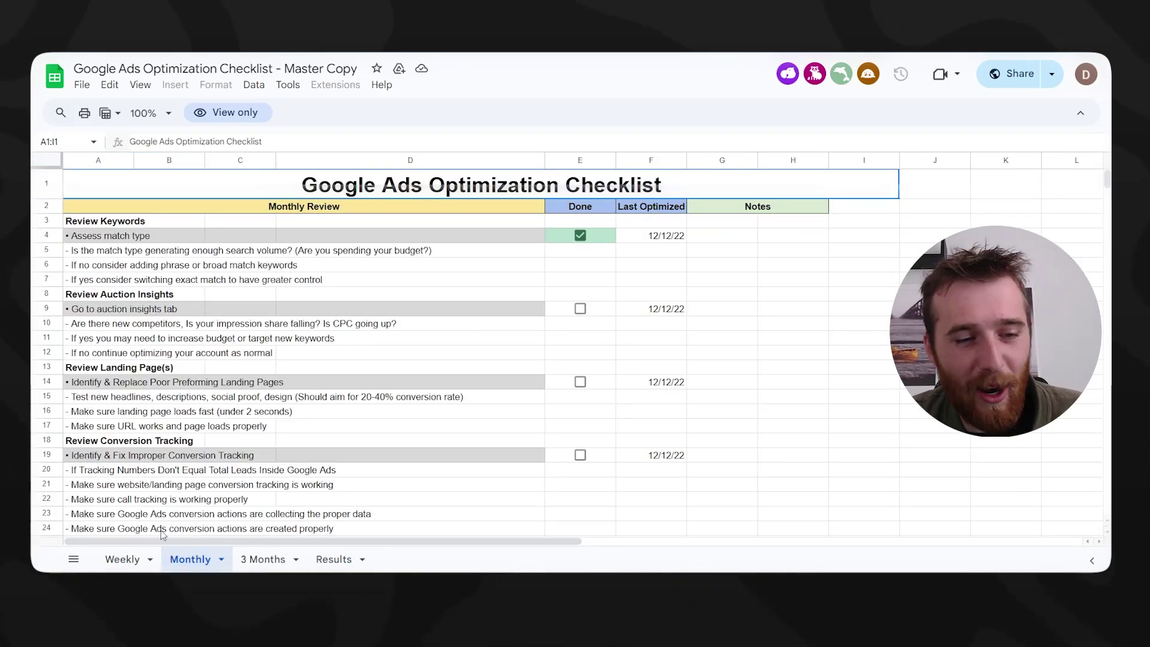
click(114, 560)
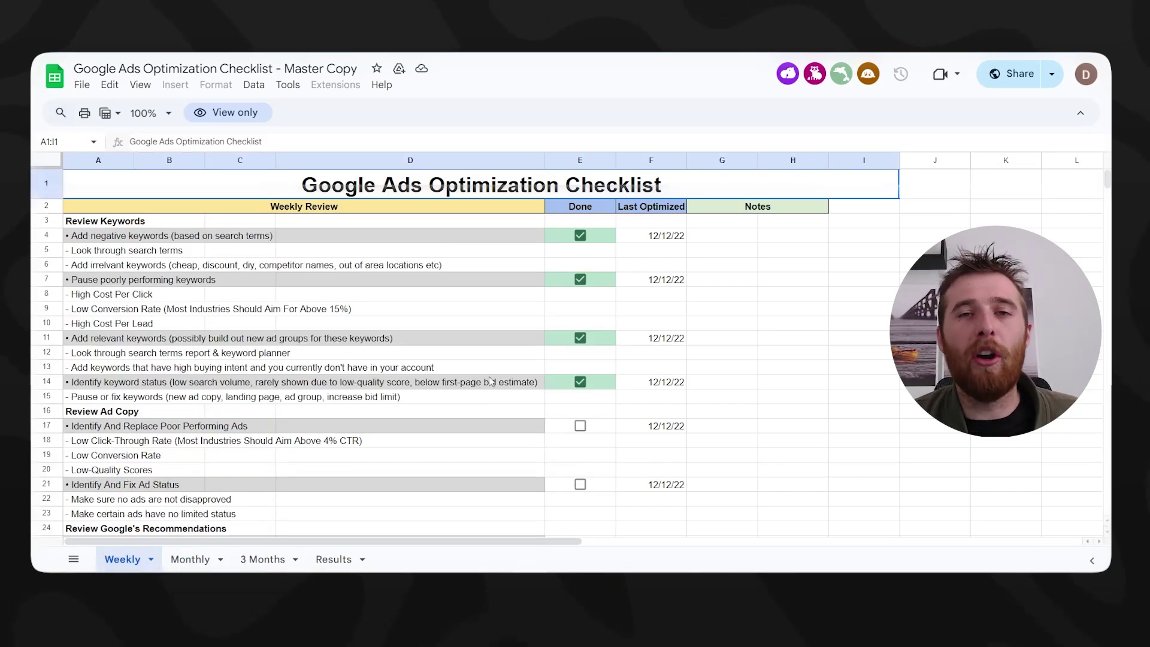